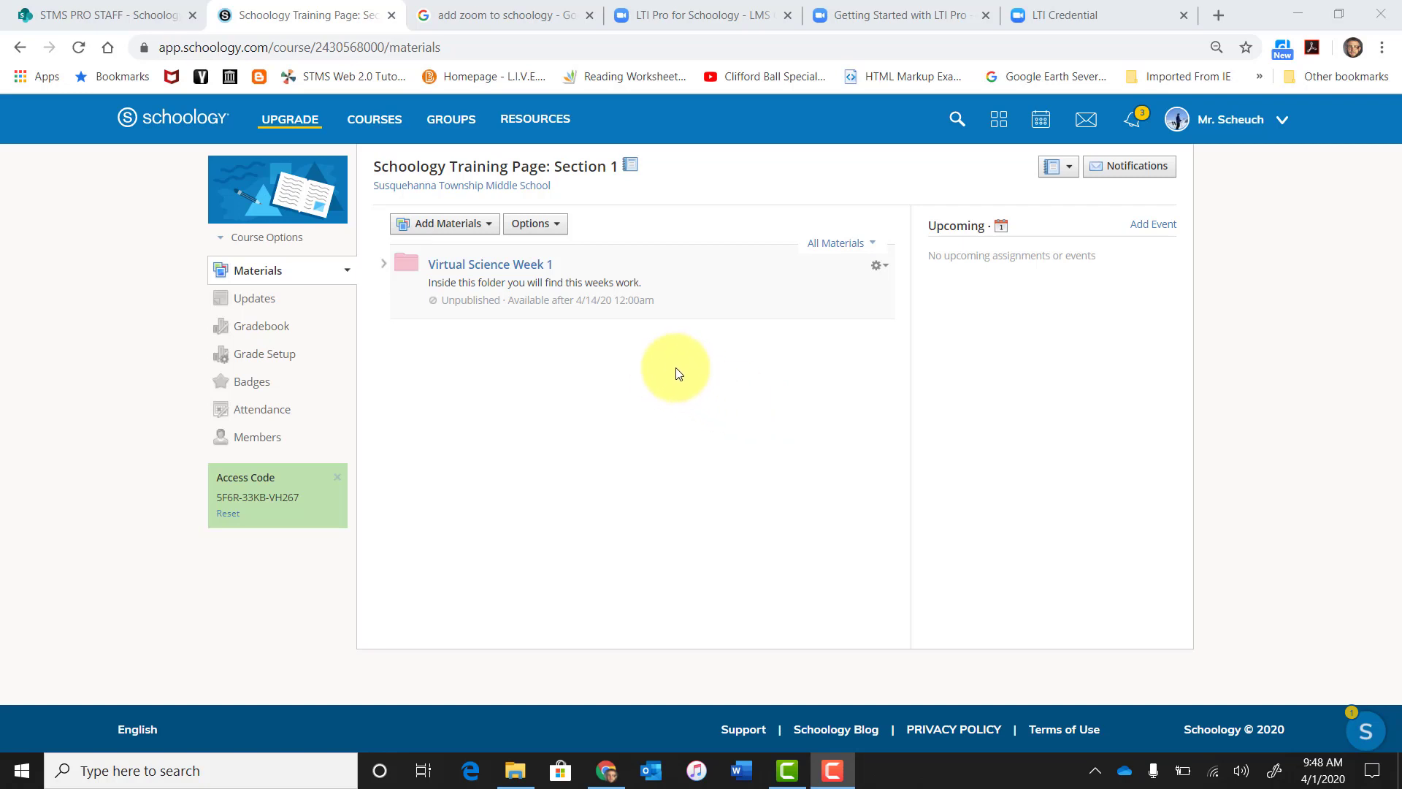
- Start a new assignment in the Virtual Science Week 1 folder and name it "Volcano Types Assignment"
{"action": "left_click", "coordinate": [518, 266]}
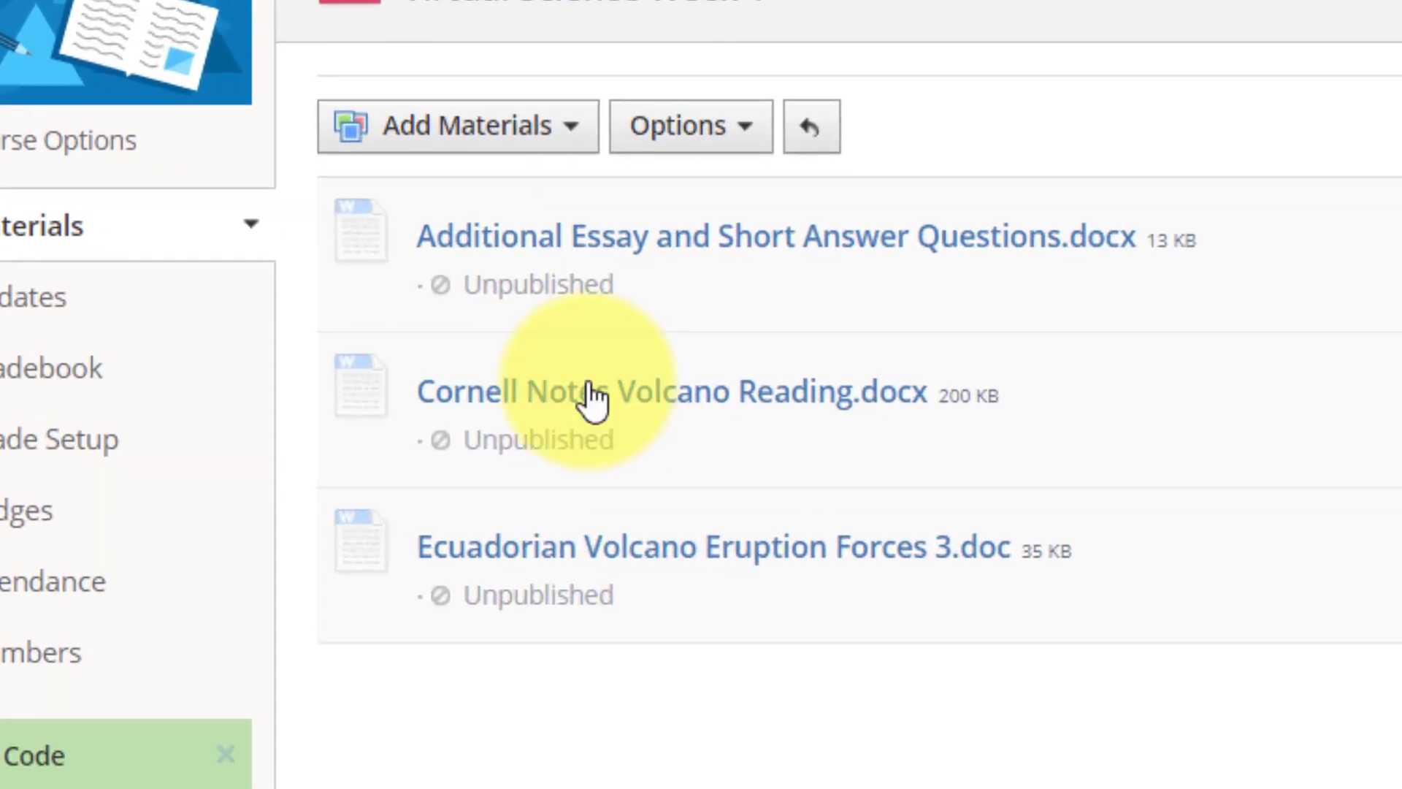
{"action": "left_click", "coordinate": [513, 120]}
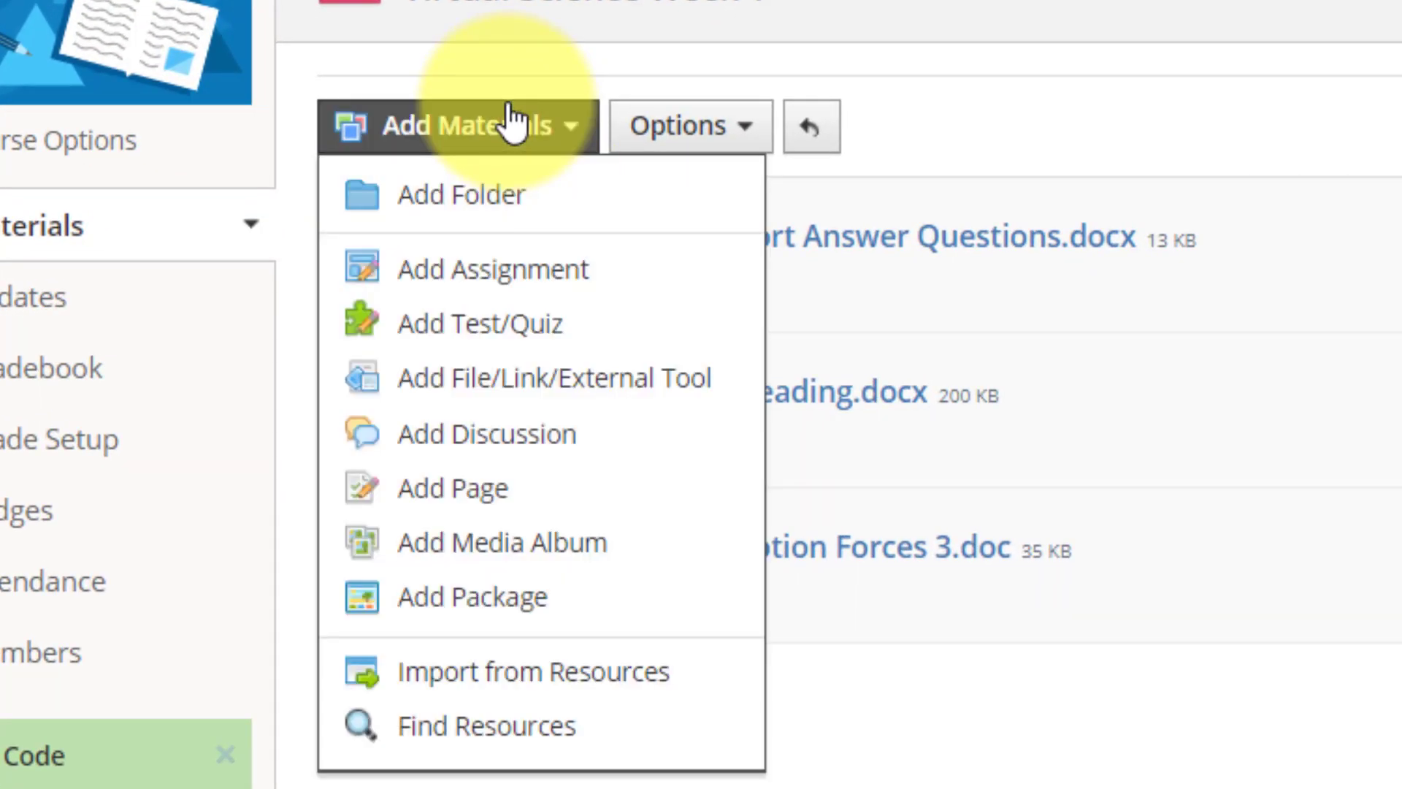
{"action": "left_click", "coordinate": [487, 291]}
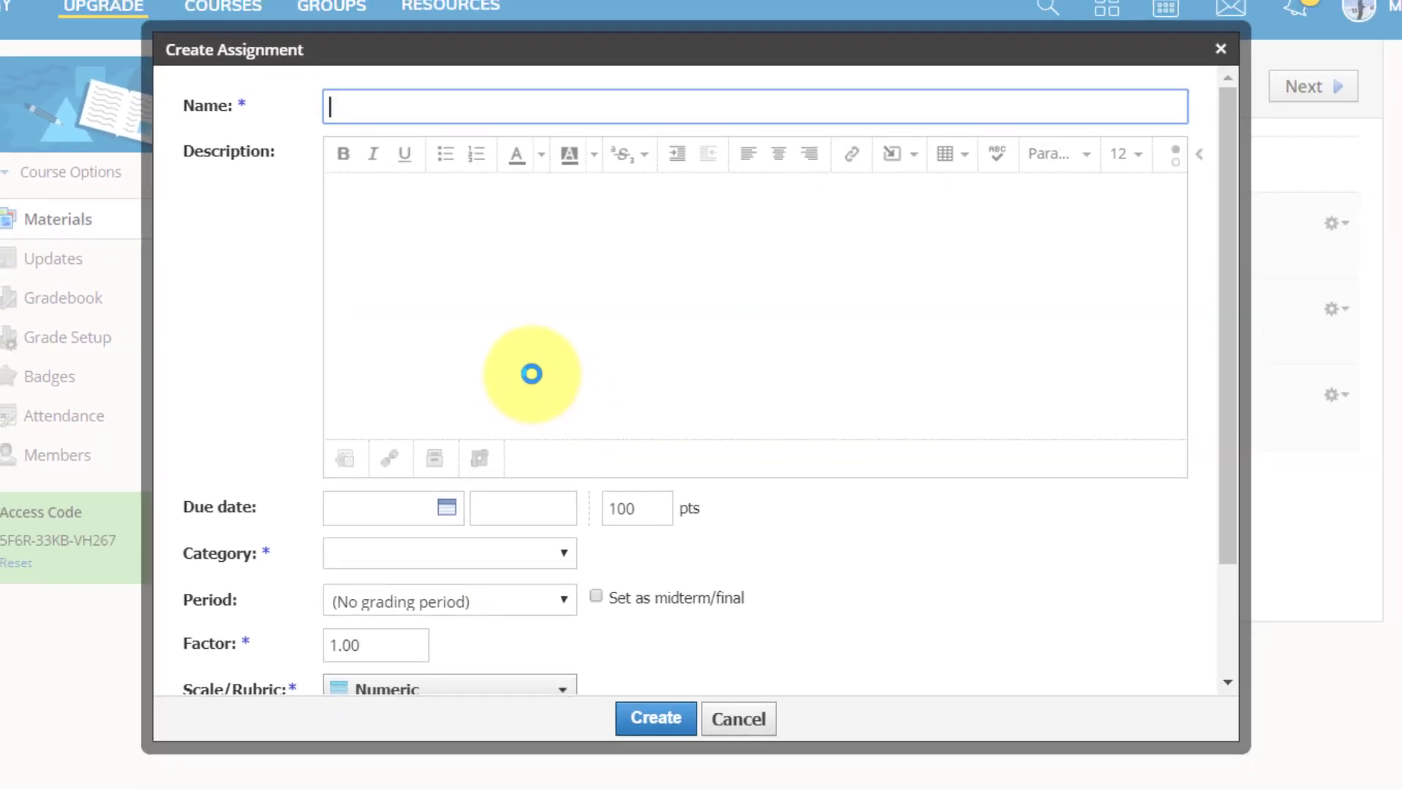
{"action": "type", "text": "V"}
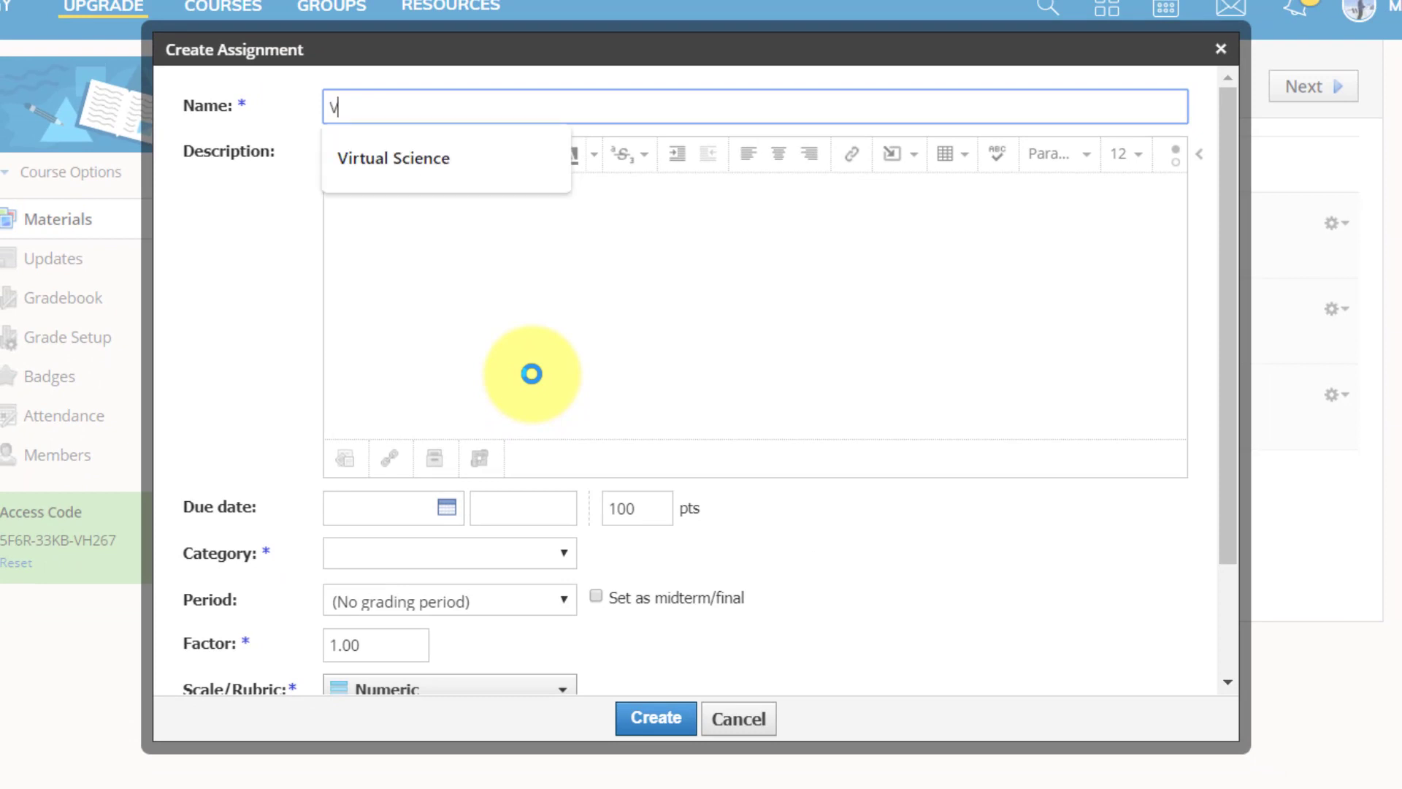
{"action": "type", "text": "olcano Types"}
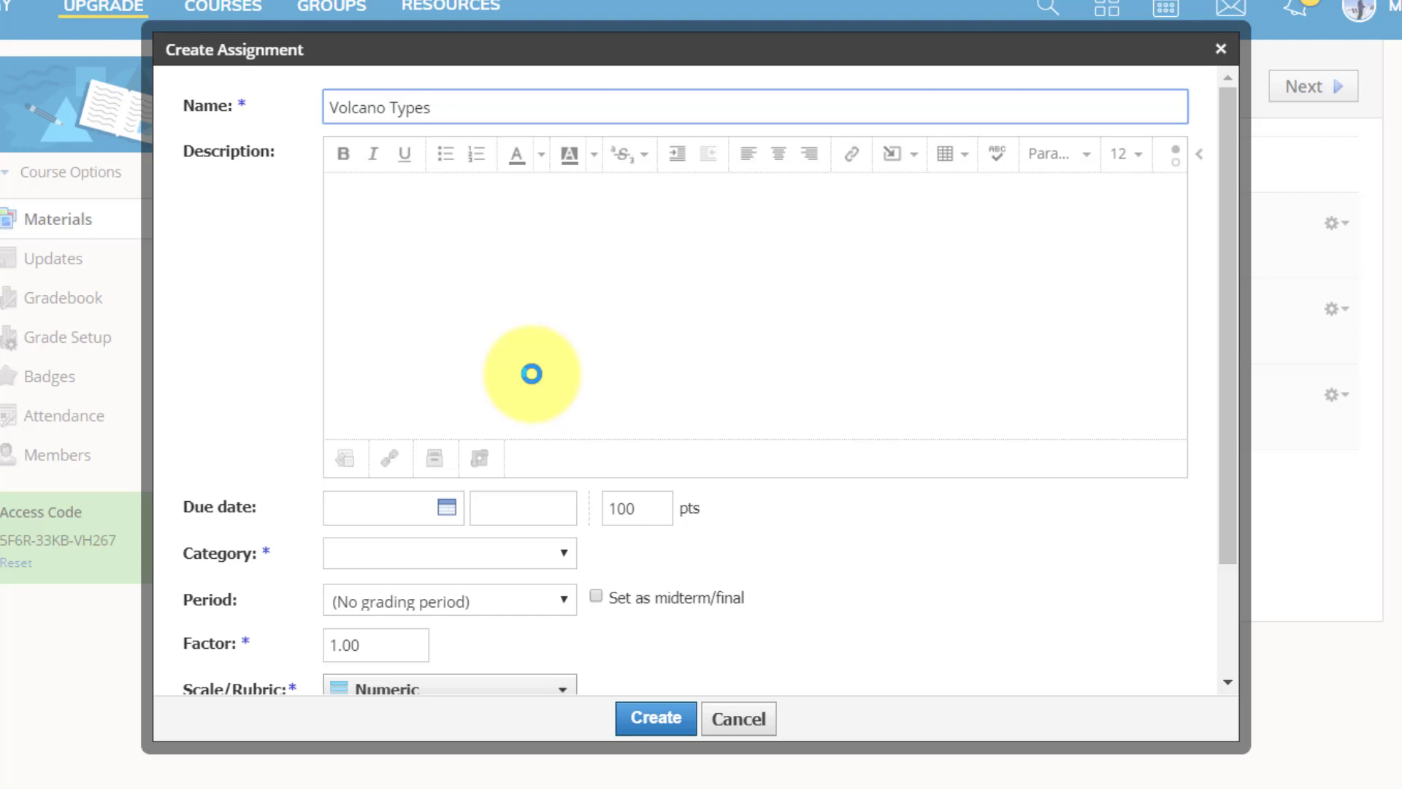
{"action": "type", "text": " Assignment"}
- Write a description asking students to complete one of the two attached assignments, with three numbered instructions: download the file, complete it on the laptop, submit through "Submission"
{"action": "left_click", "coordinate": [457, 199]}
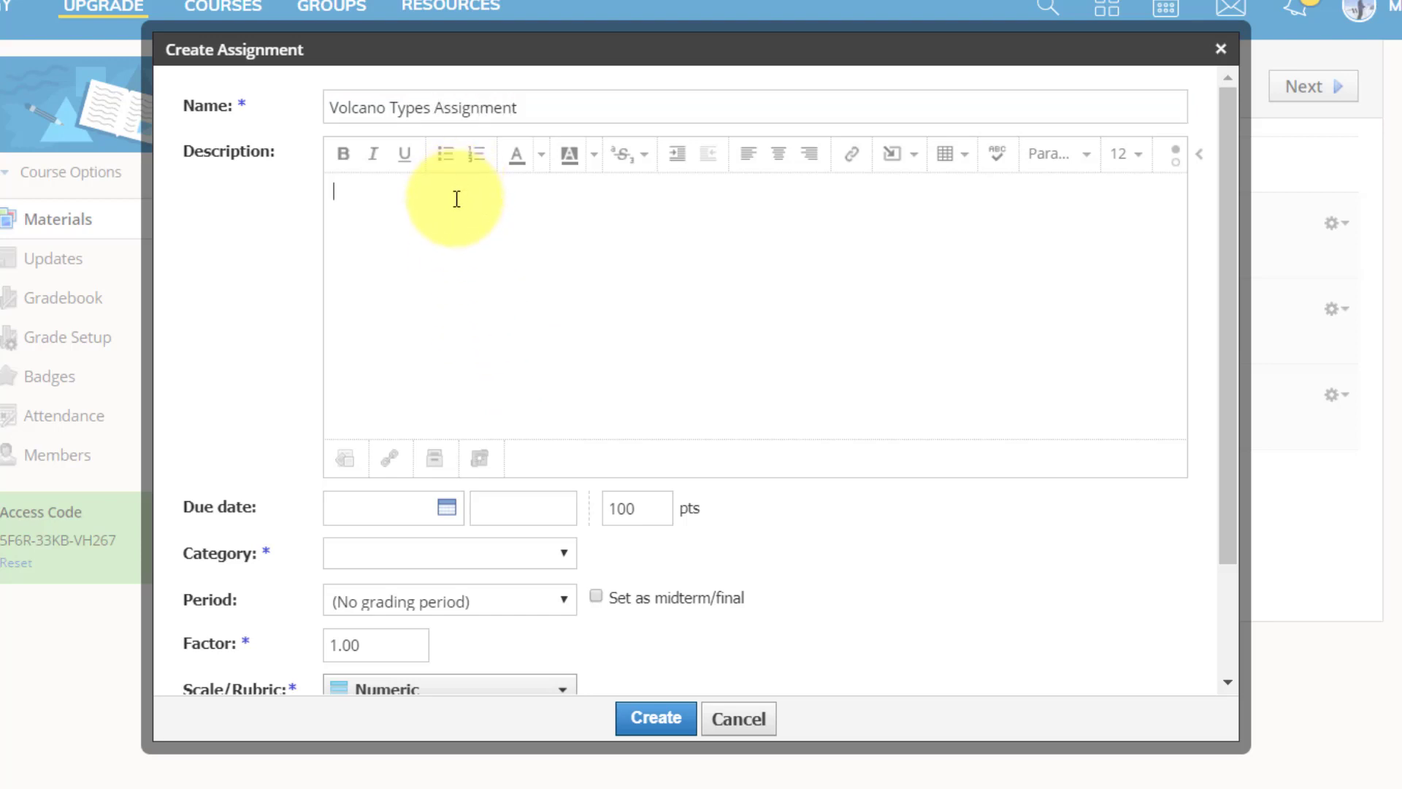
{"action": "type", "text": "Please complete one of the two attached assignements. 1. Download the file of the option you would like to complete 2. Complete the assignment on your laptop. 3. Submit your completed work through teh \"Submission\" button in this assignment."}
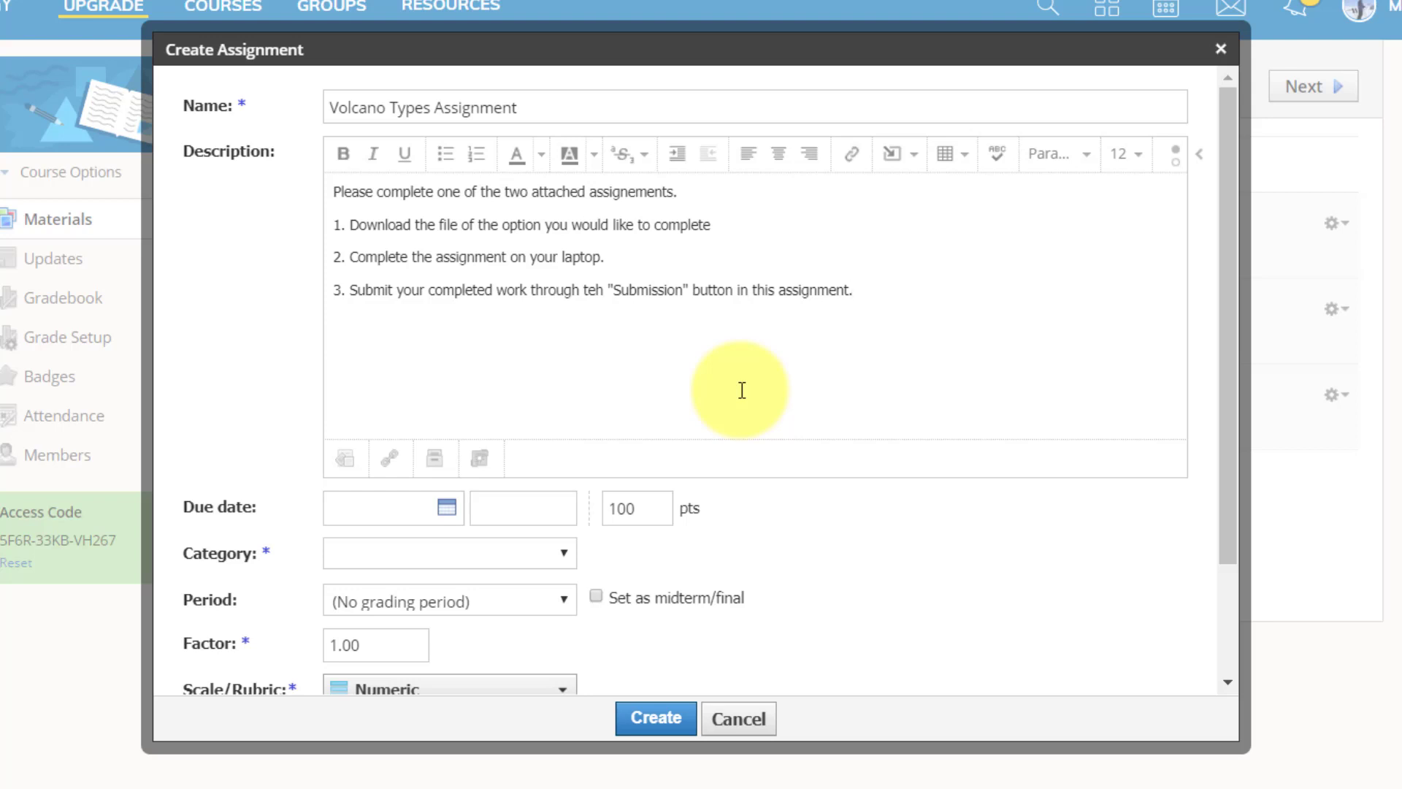
{"action": "left_click", "coordinate": [604, 288]}
{"action": "key", "text": "BackSpace"}
{"action": "key", "text": "BackSpace"}
{"action": "type", "text": "he"}
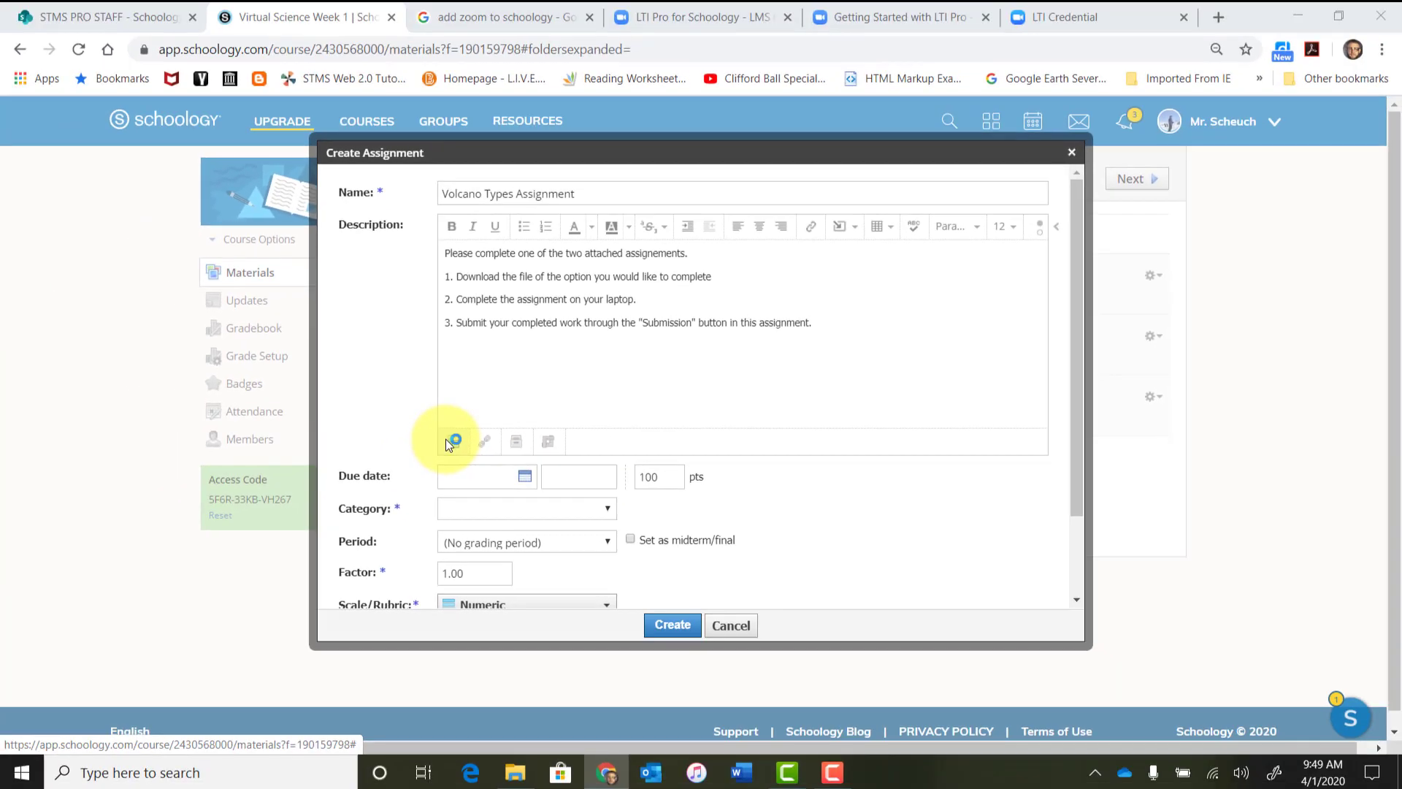
- Attach the files Magma Types and Magma Types Adapted from the Volcanoes folder to the assignment
{"action": "left_click", "coordinate": [448, 441]}
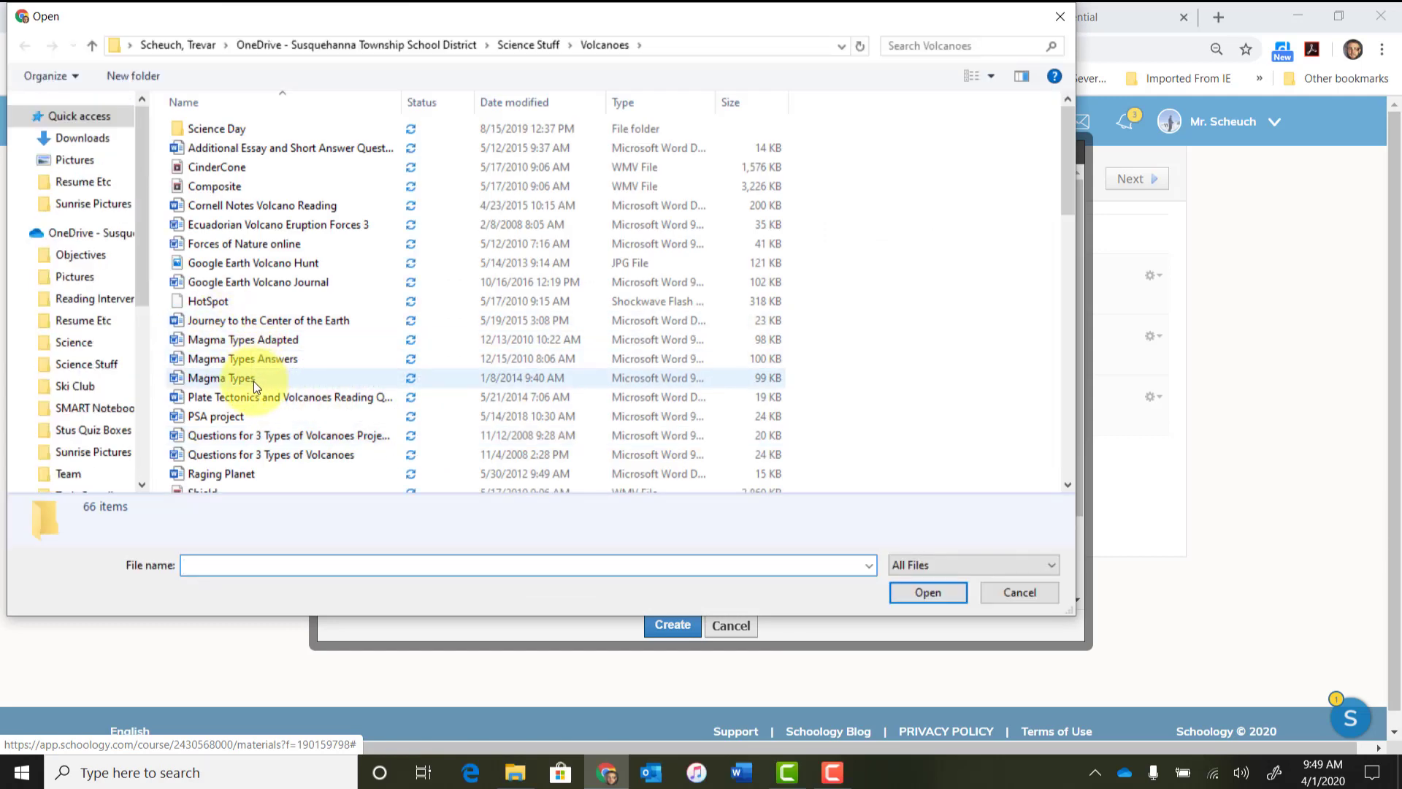
{"action": "left_click", "coordinate": [253, 381]}
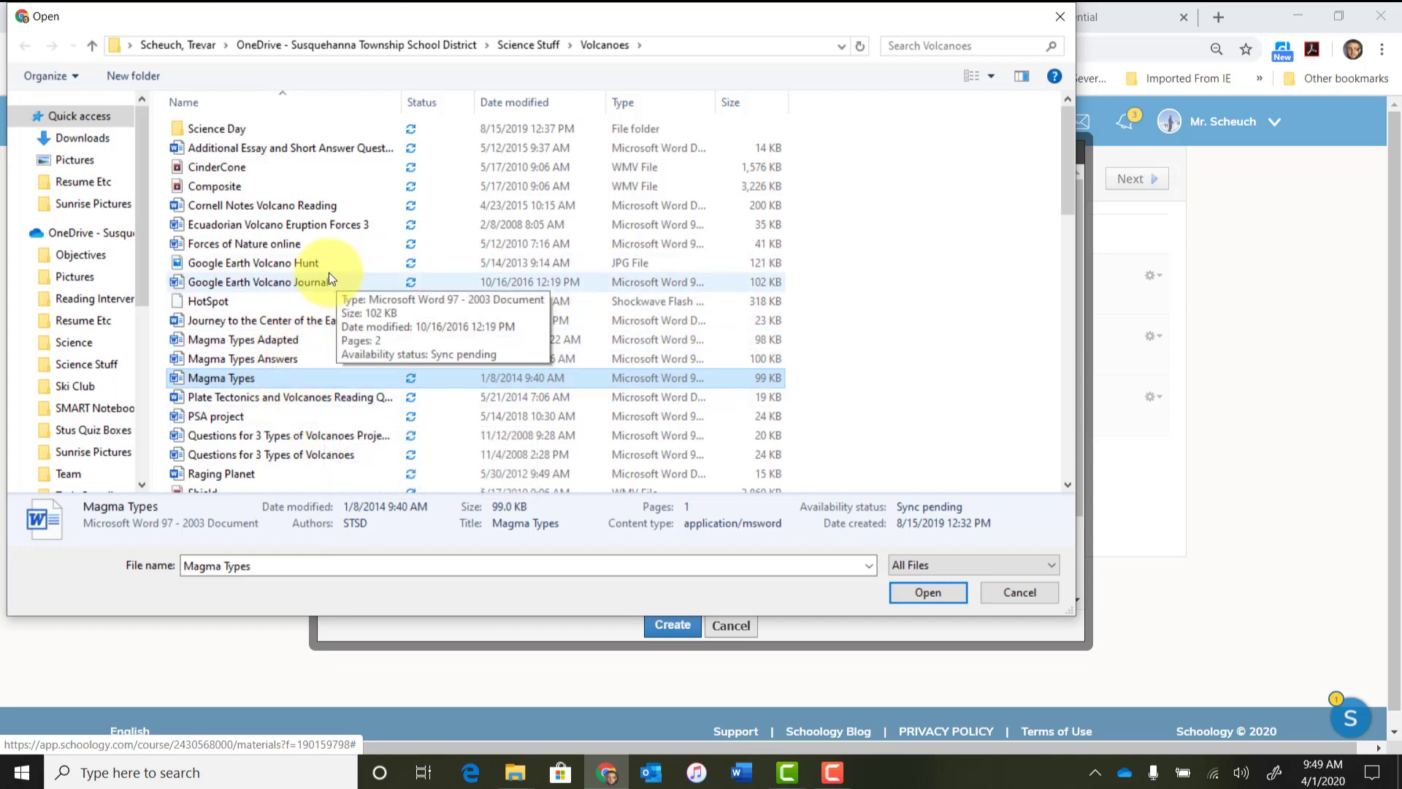
{"action": "left_click", "coordinate": [261, 338], "text": "ctrl"}
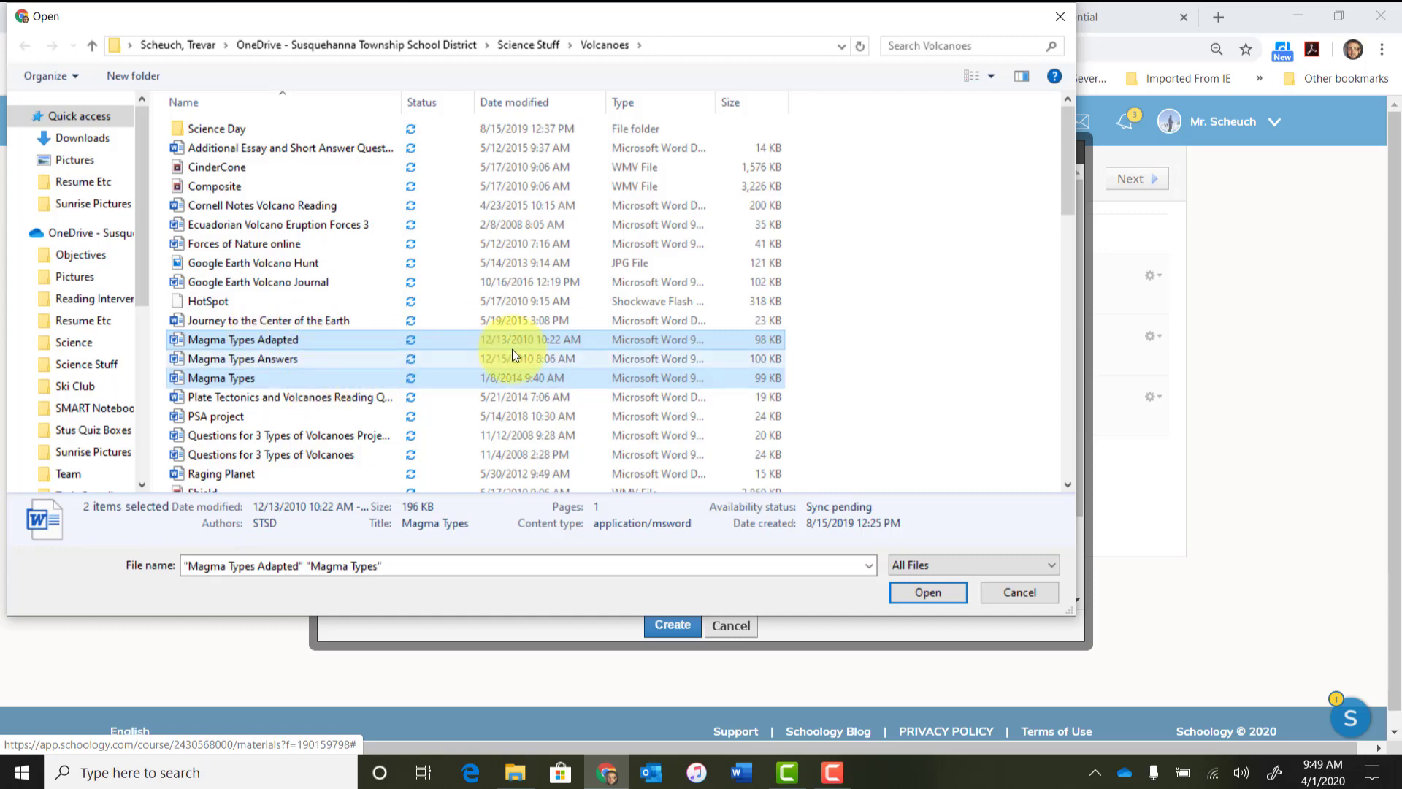
{"action": "left_click", "coordinate": [937, 595]}
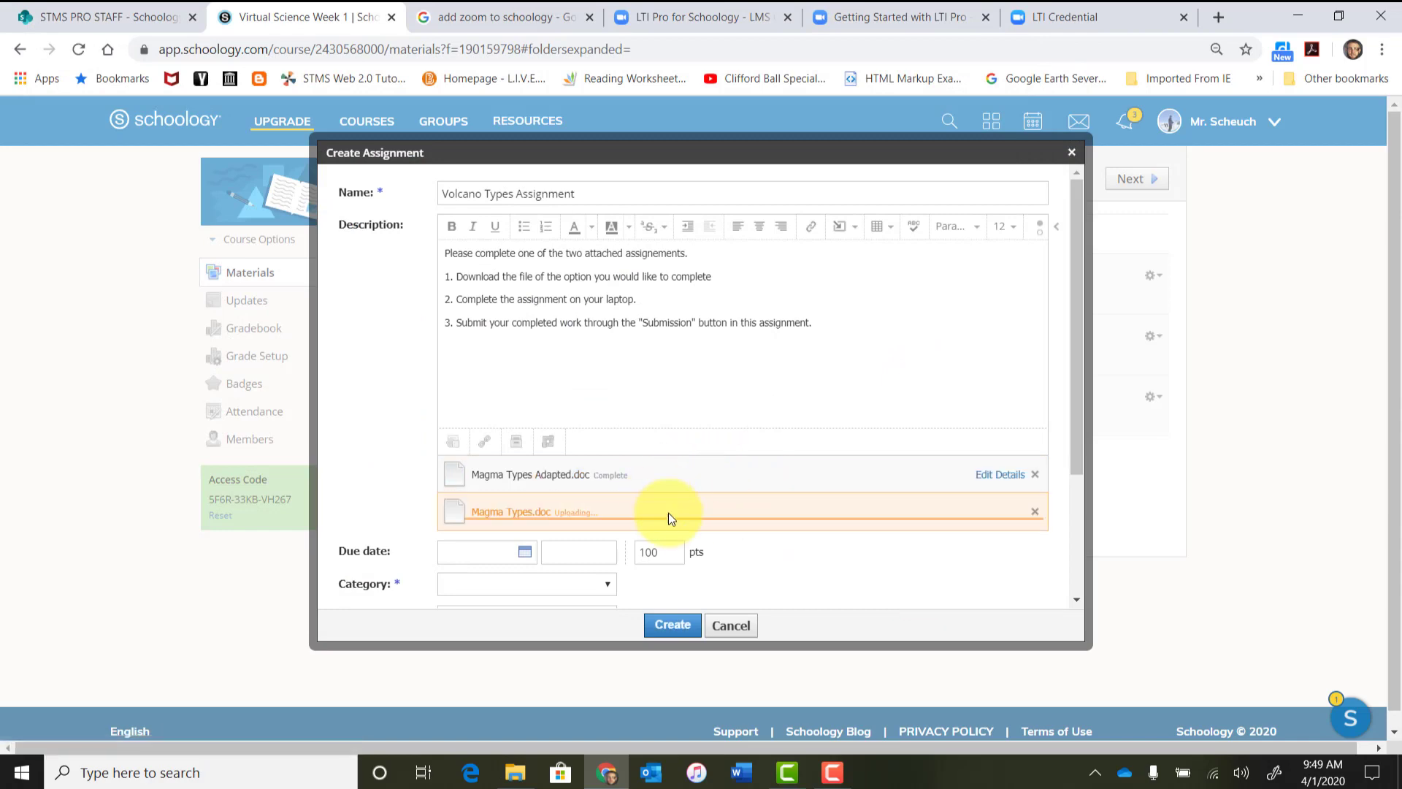
- Set the assignment's due date to April 17, 2020
{"action": "scroll", "coordinate": [734, 403], "scroll_direction": "down", "scroll_amount": 5}
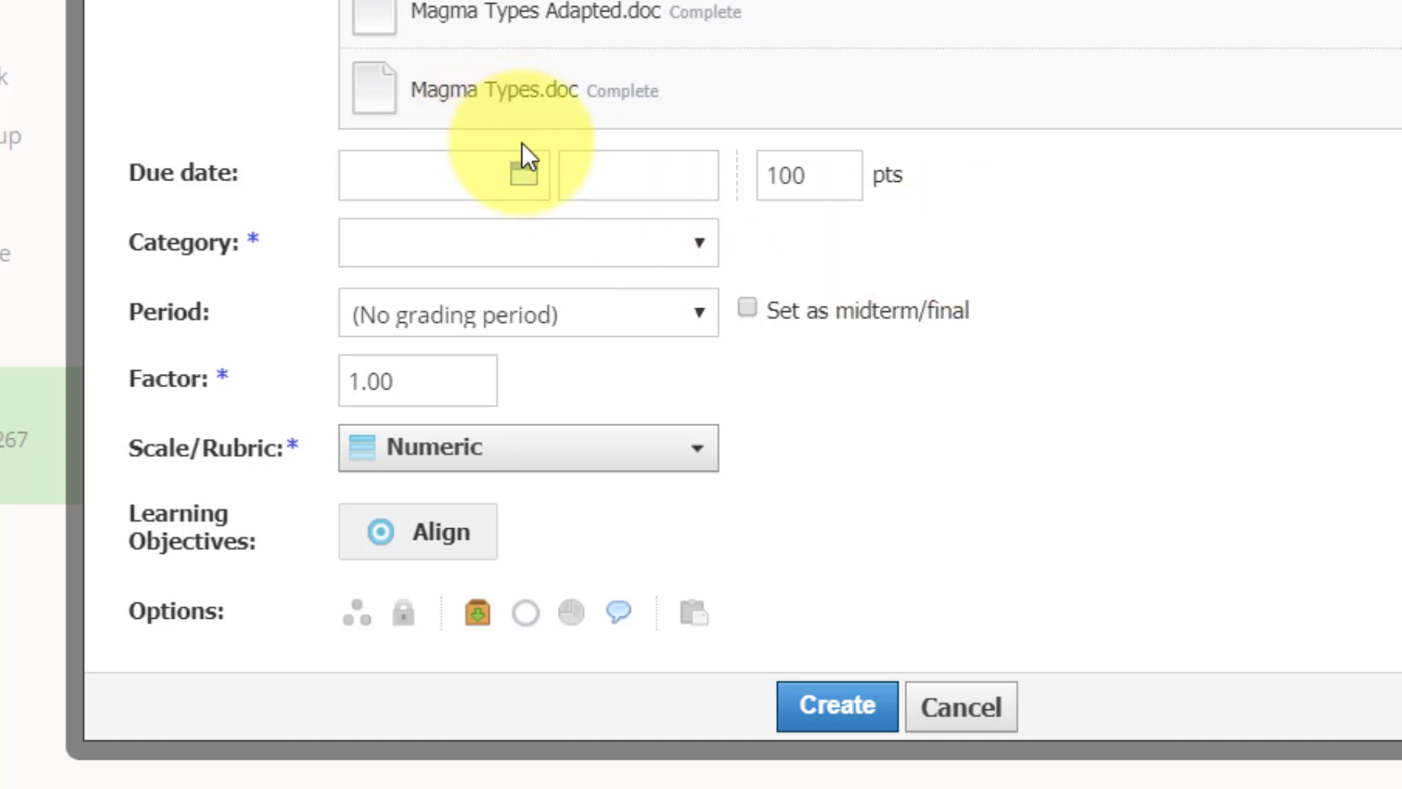
{"action": "left_click", "coordinate": [524, 175]}
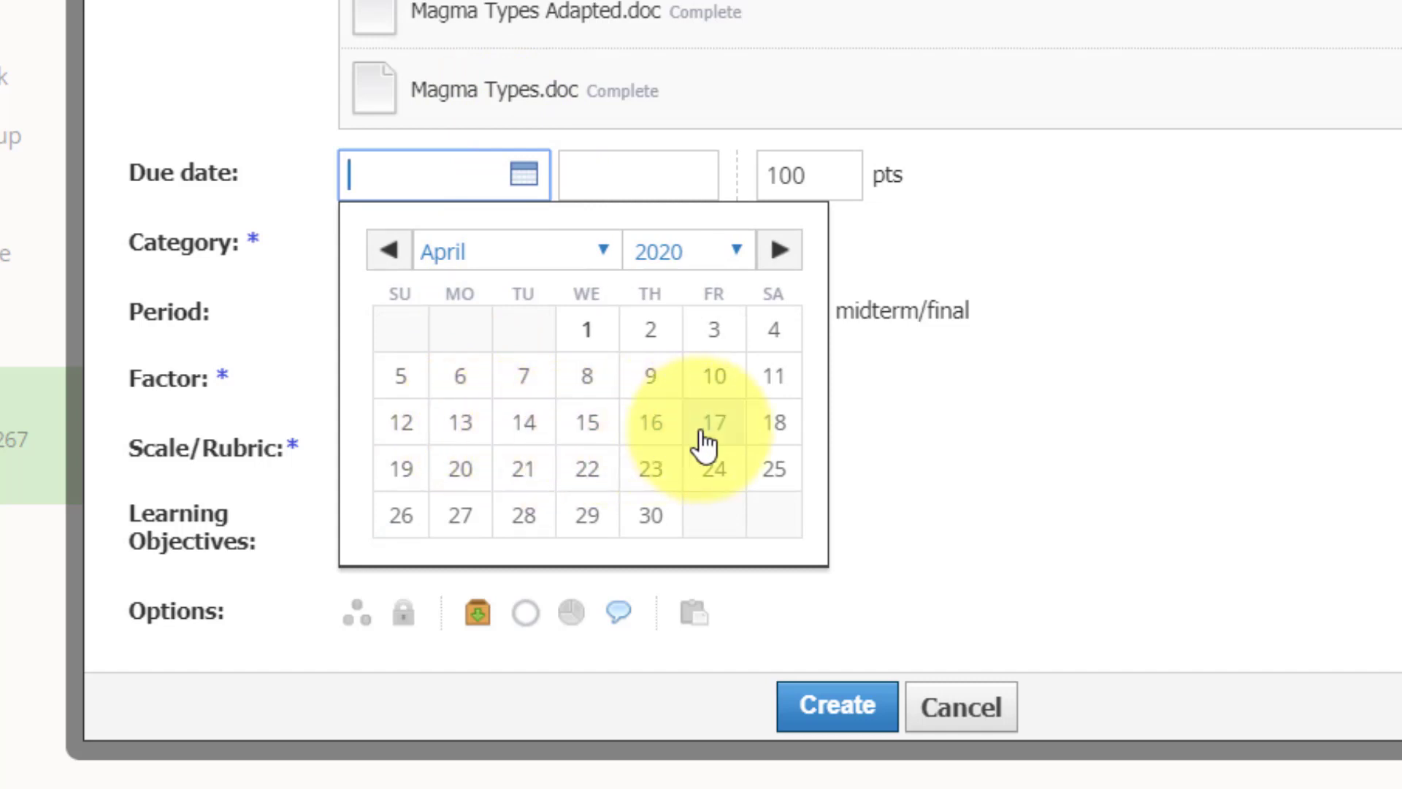
{"action": "left_click", "coordinate": [726, 438]}
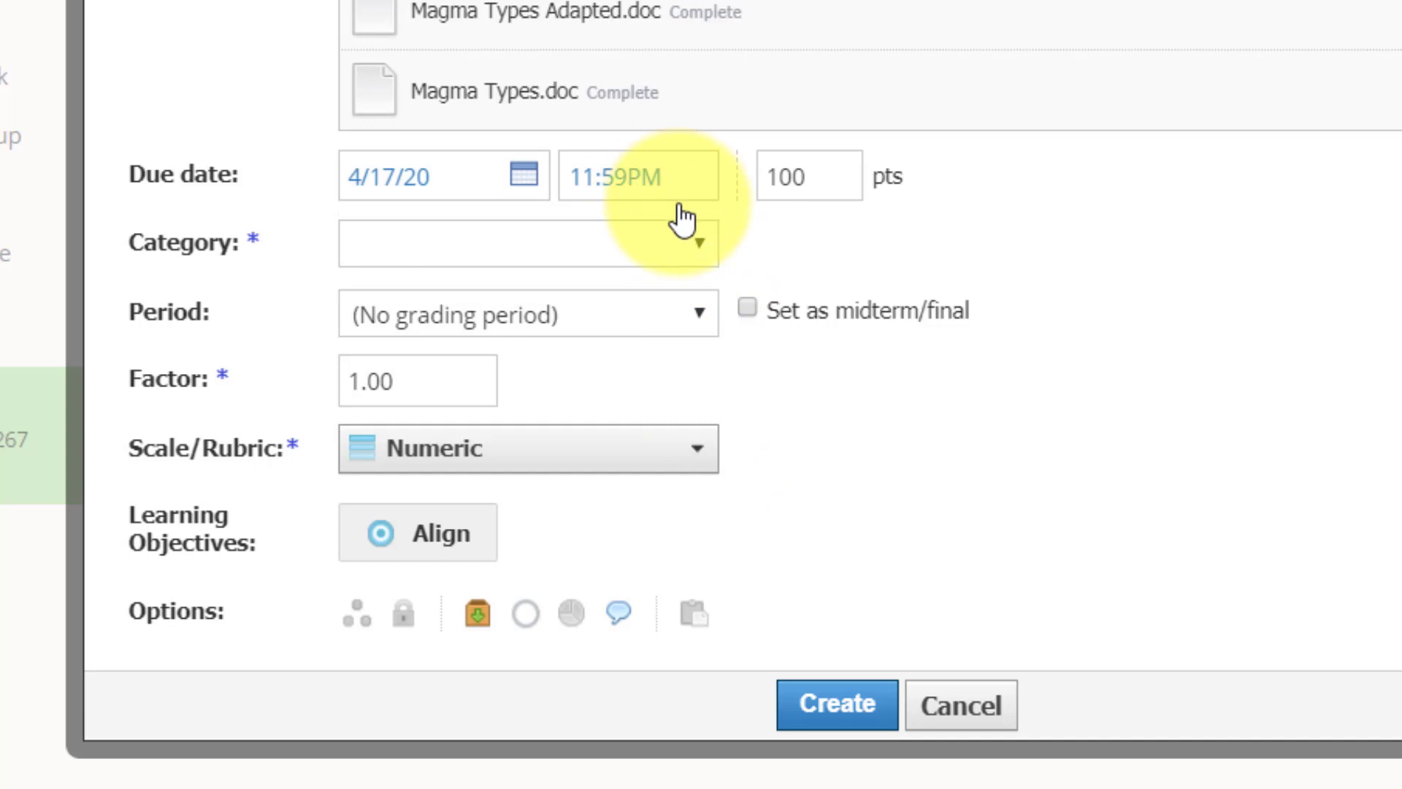
- Set the assignment's points to 0 and its category to (Ungraded)
{"action": "left_click", "coordinate": [814, 178]}
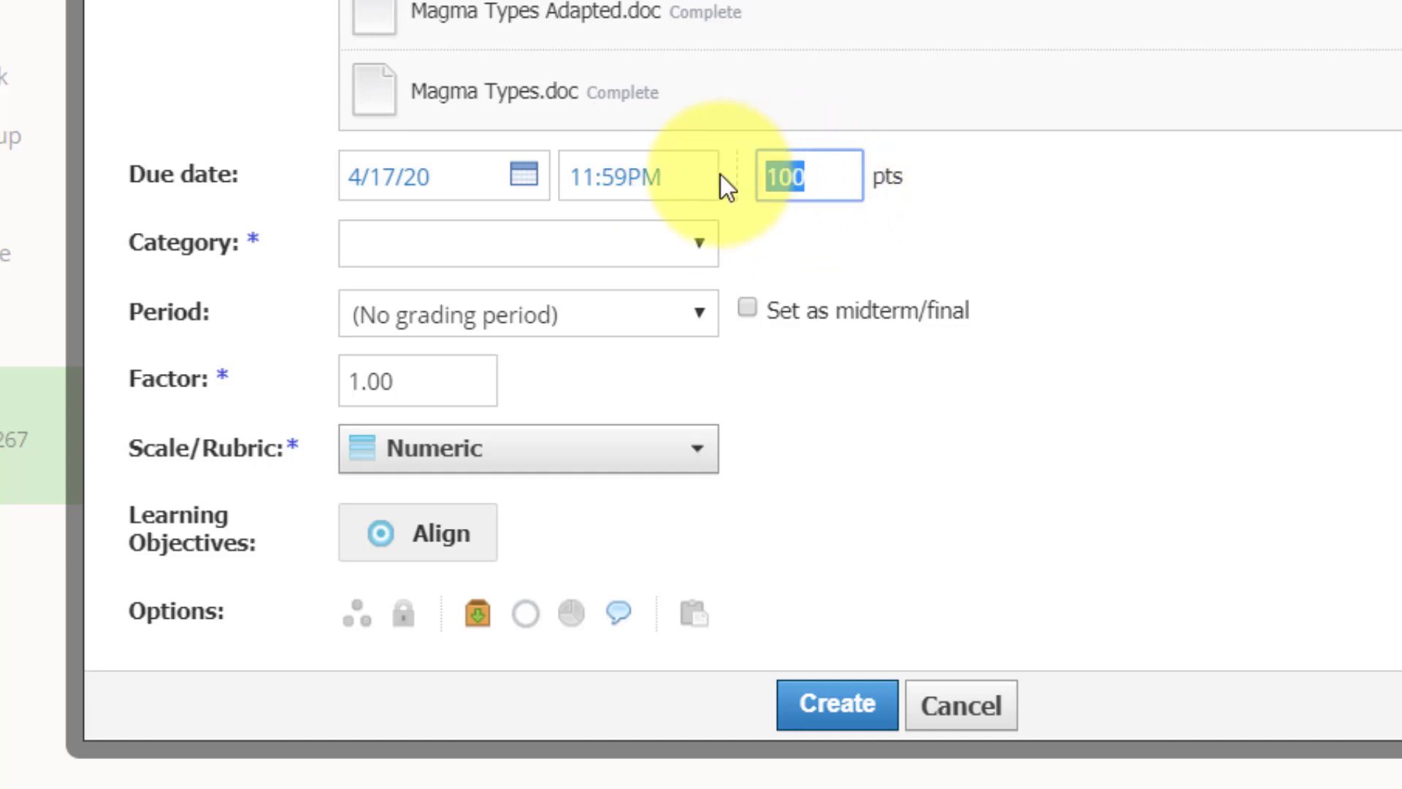
{"action": "type", "text": "0"}
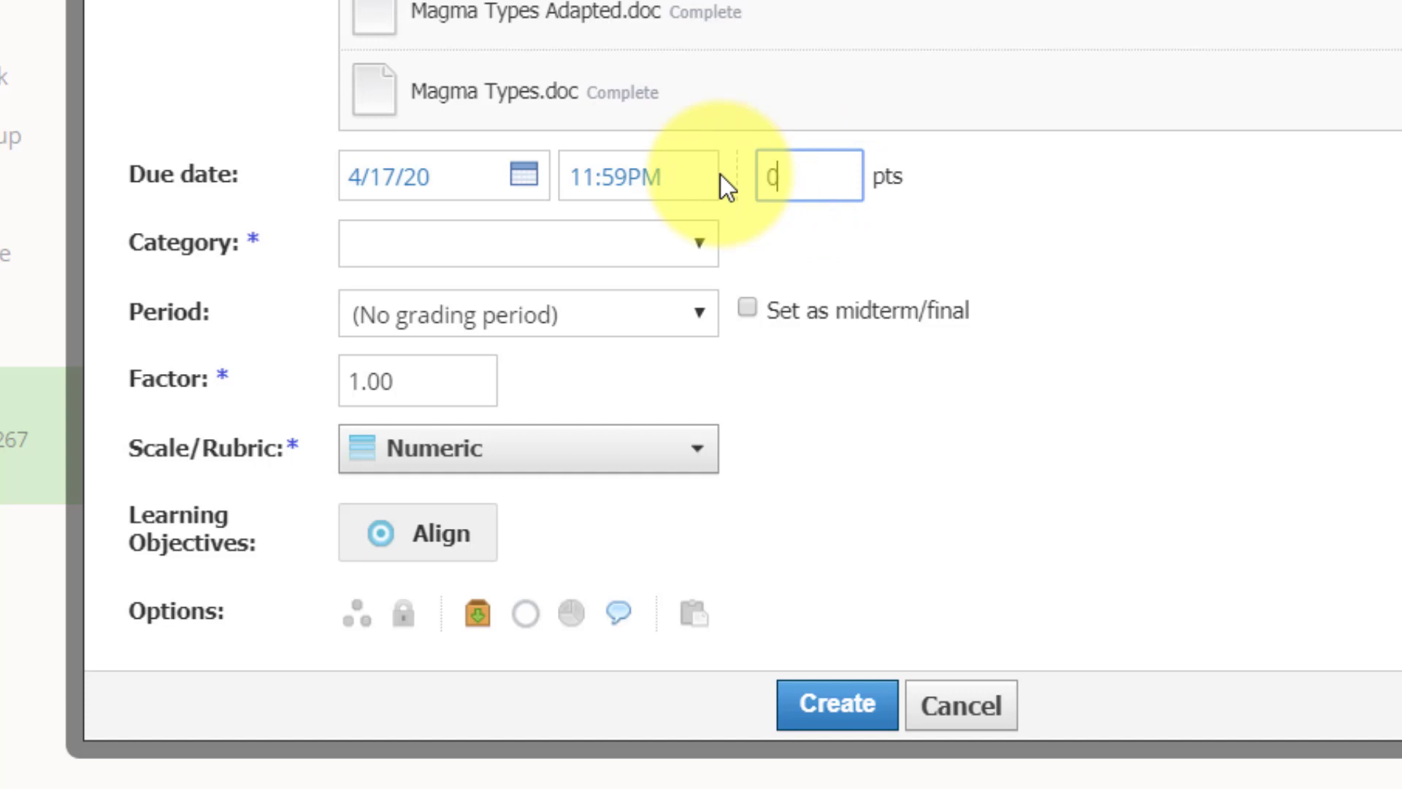
{"action": "left_click", "coordinate": [698, 243]}
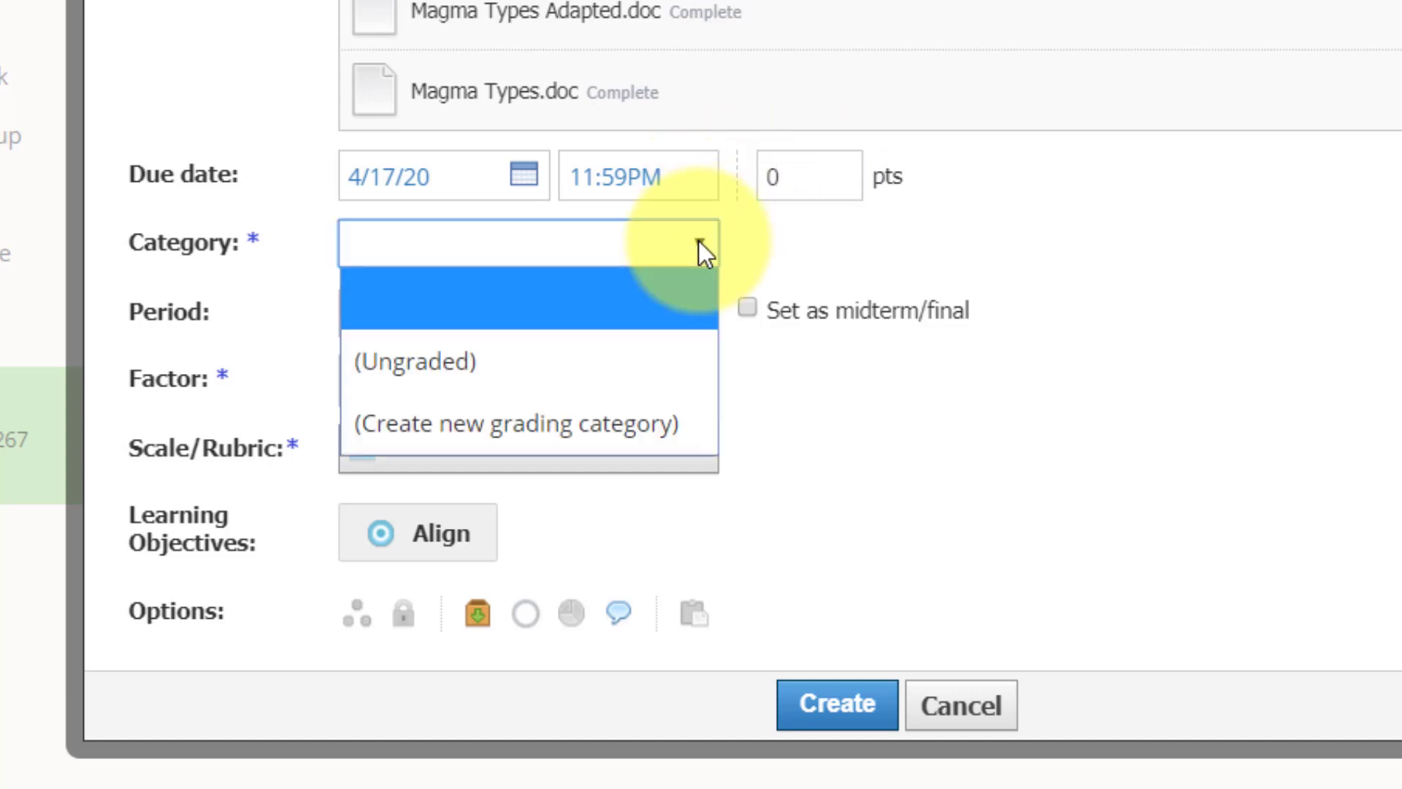
{"action": "left_click", "coordinate": [589, 357]}
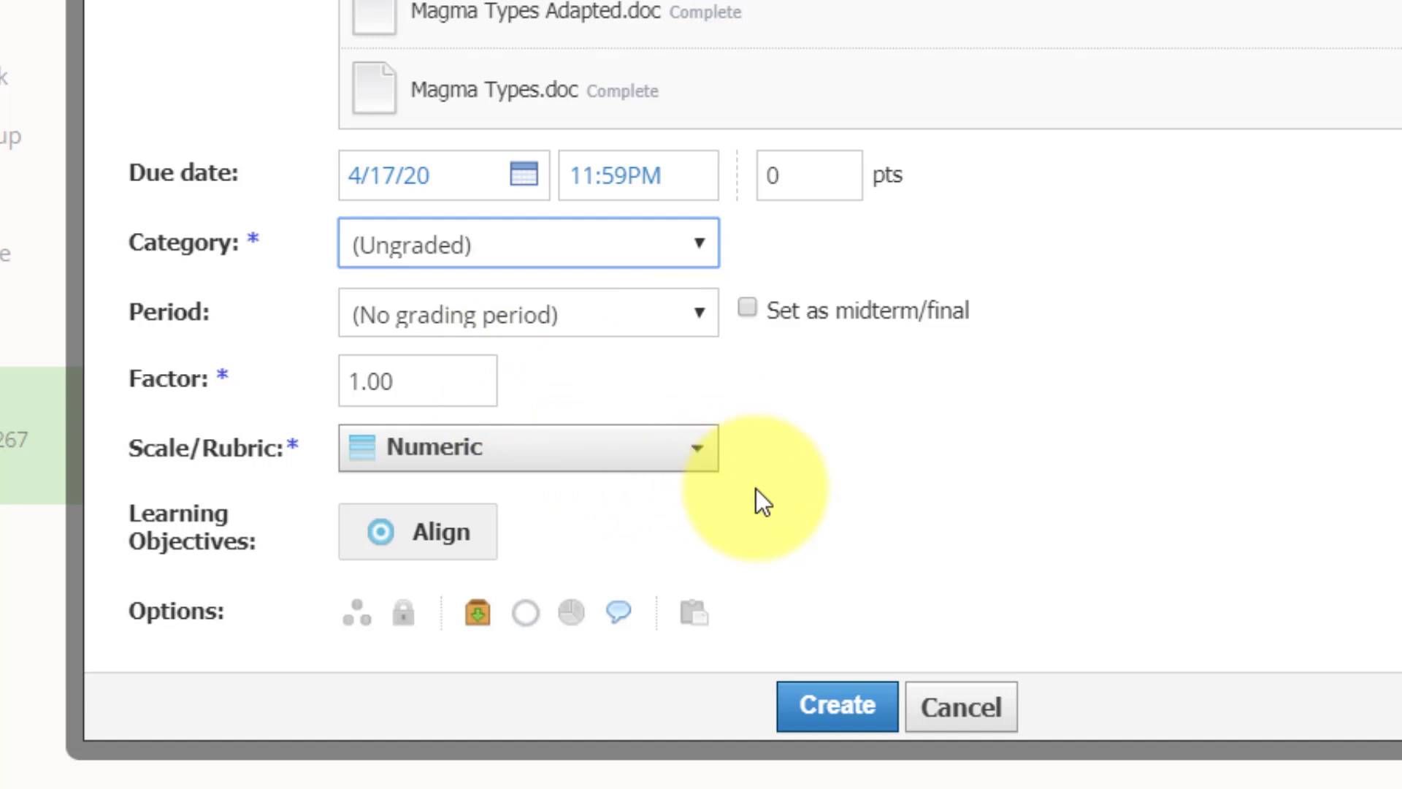
- Turn the assignment's submissions option off and back on
{"action": "scroll", "coordinate": [756, 489], "scroll_direction": "down", "scroll_amount": 1}
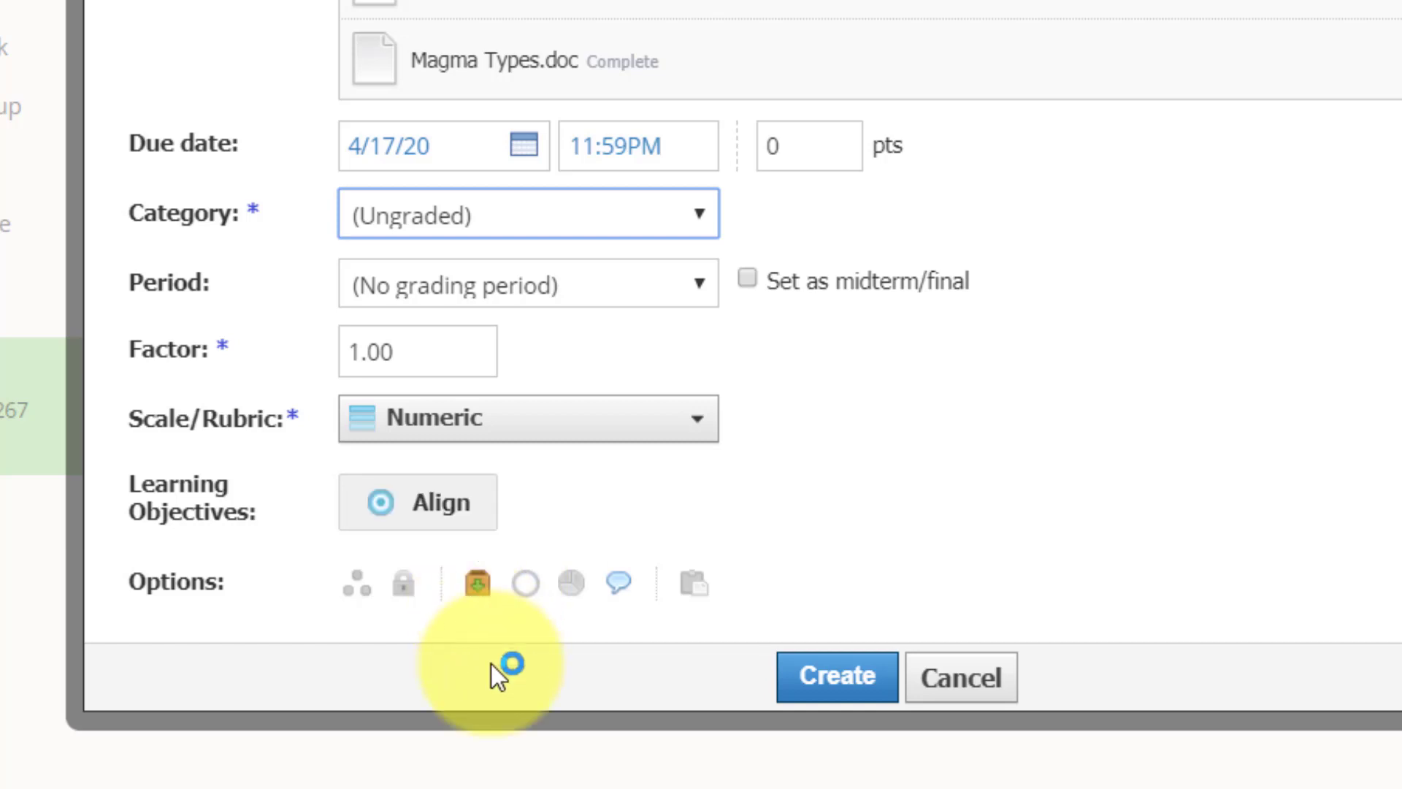
{"action": "left_click", "coordinate": [476, 597]}
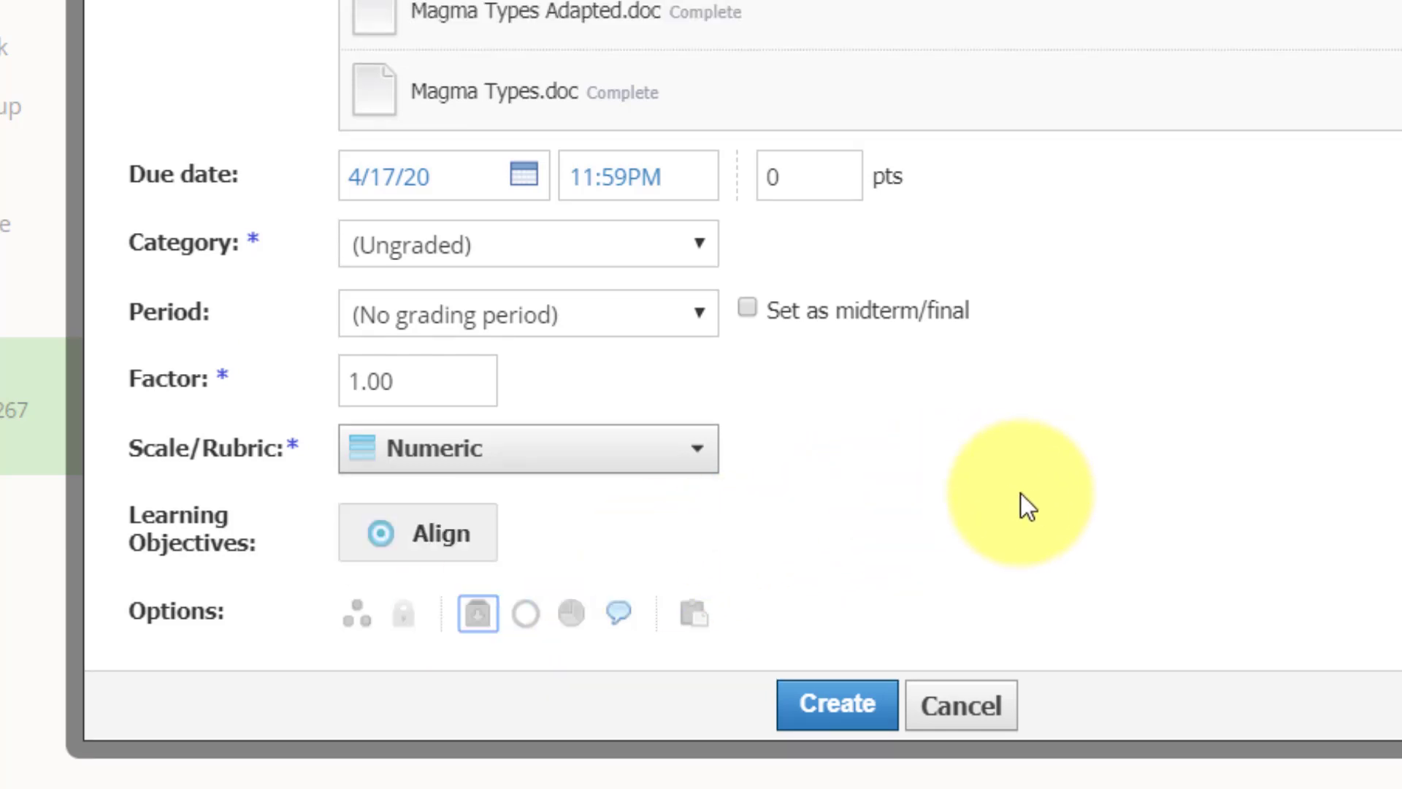
{"action": "left_click", "coordinate": [474, 617]}
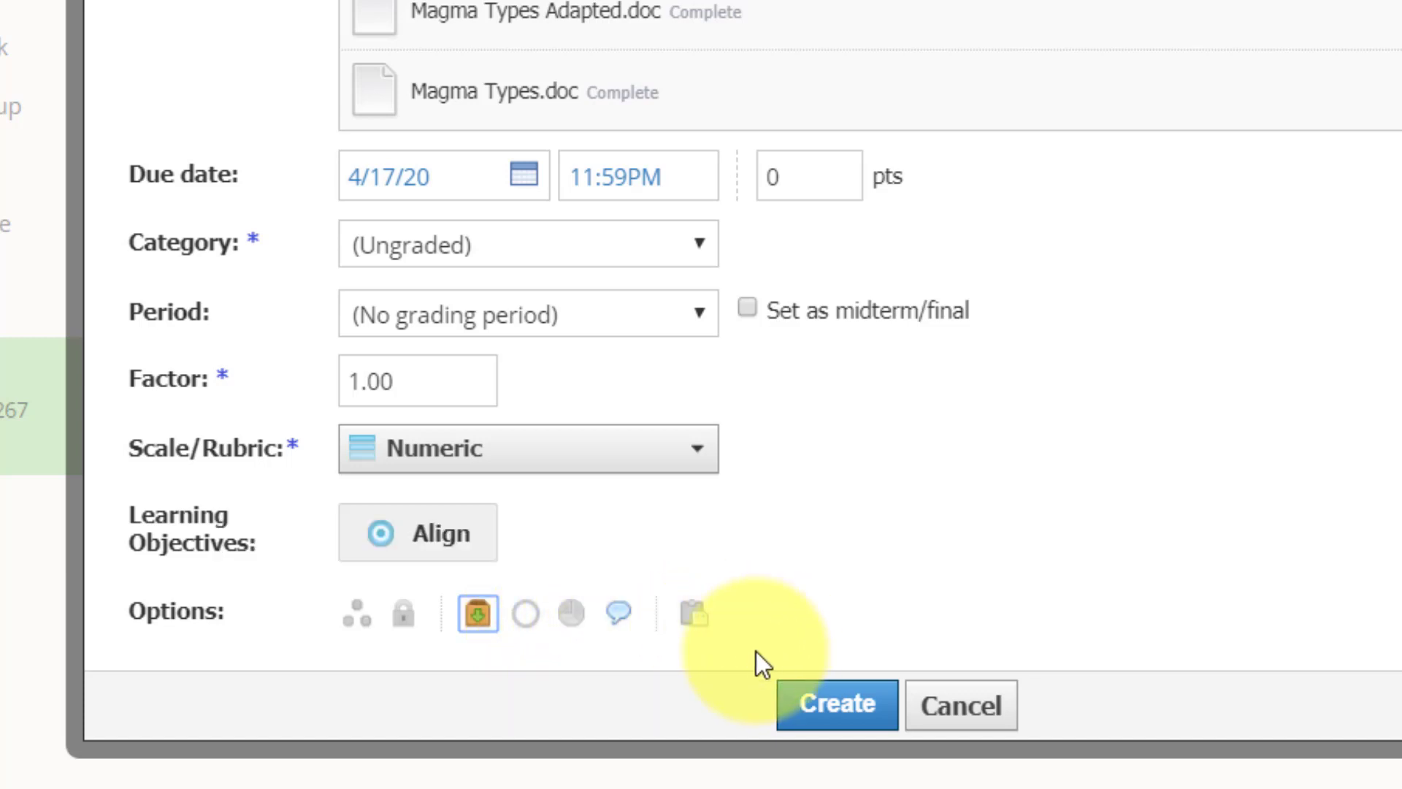
- Disable comments on the assignment and create it
{"action": "left_click", "coordinate": [621, 617]}
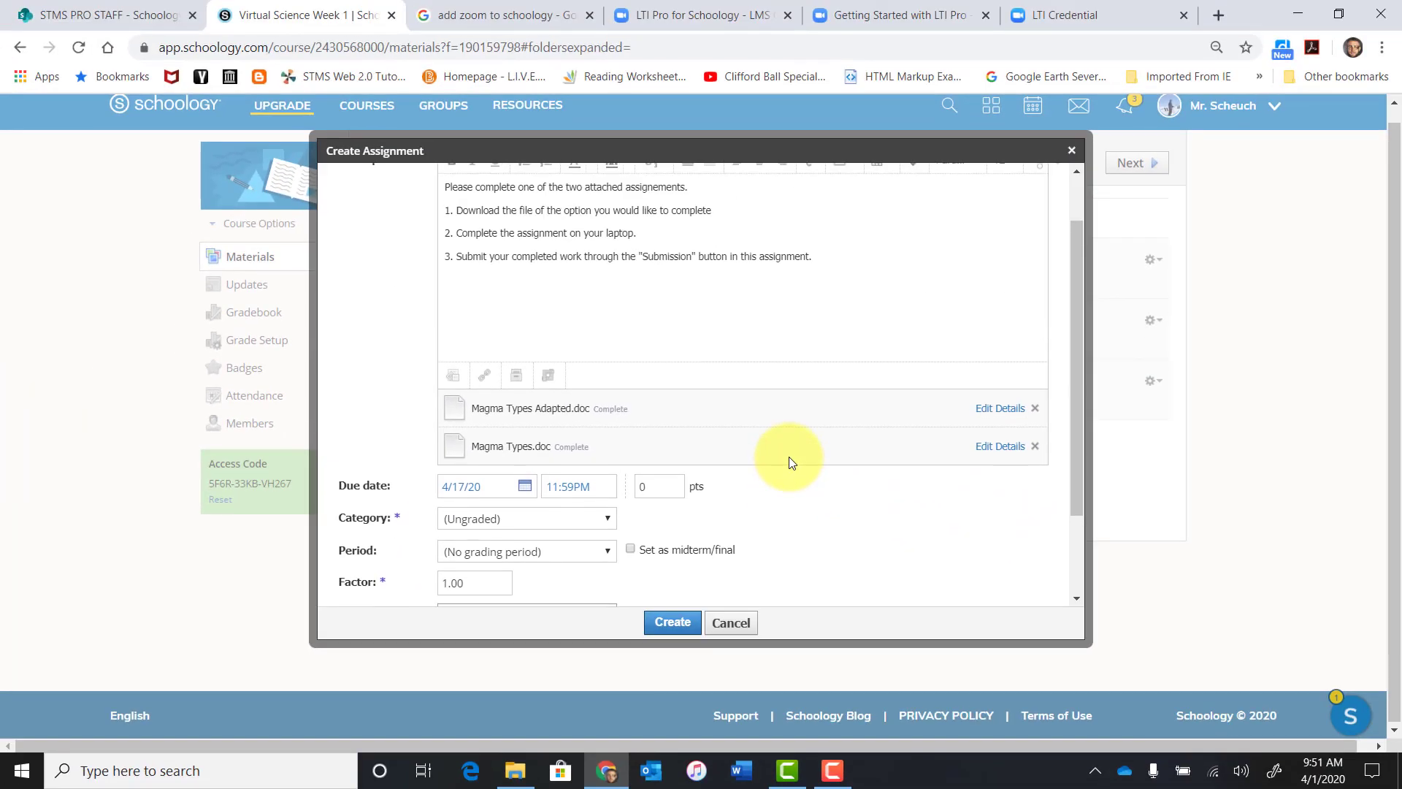
{"action": "scroll", "coordinate": [789, 462], "scroll_direction": "down", "scroll_amount": 3}
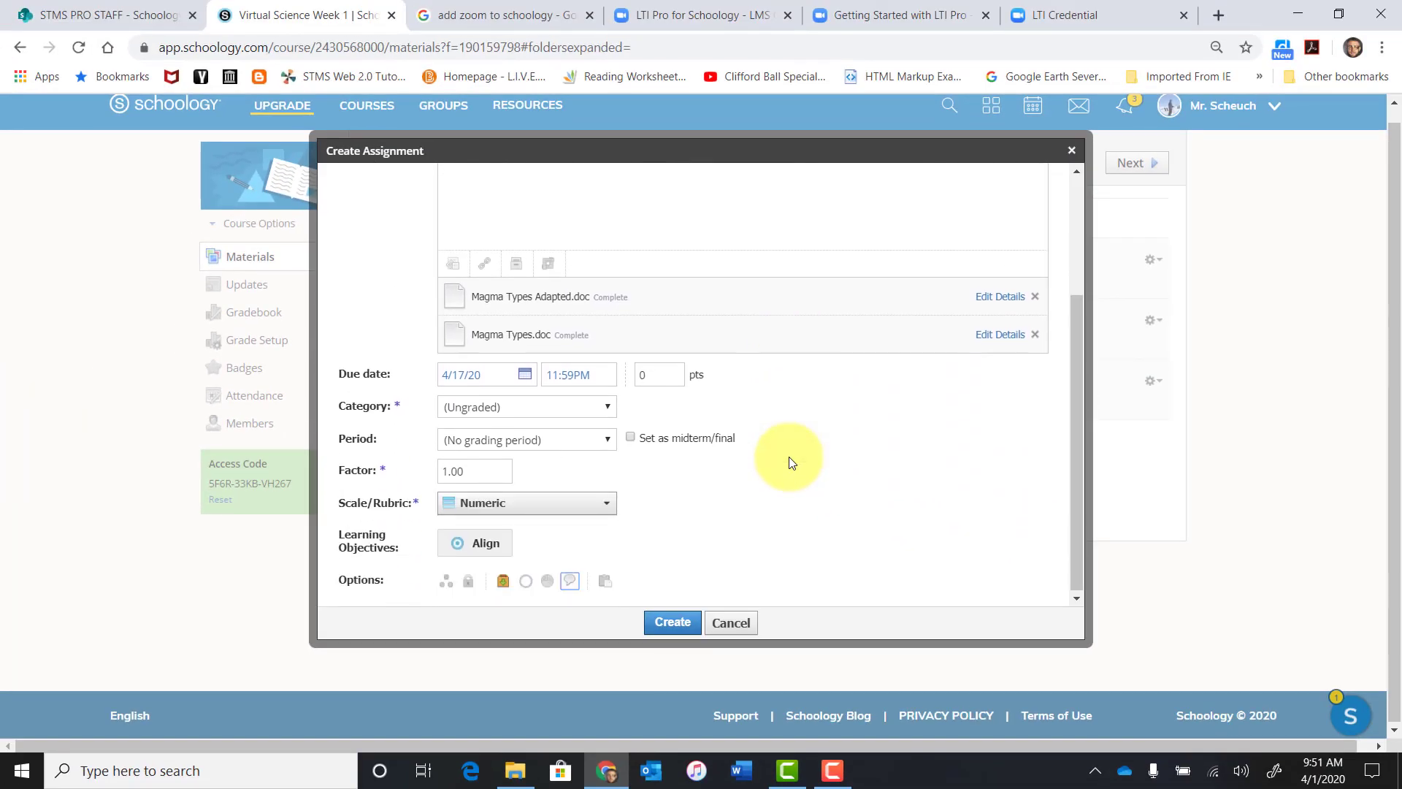
{"action": "left_click", "coordinate": [676, 628]}
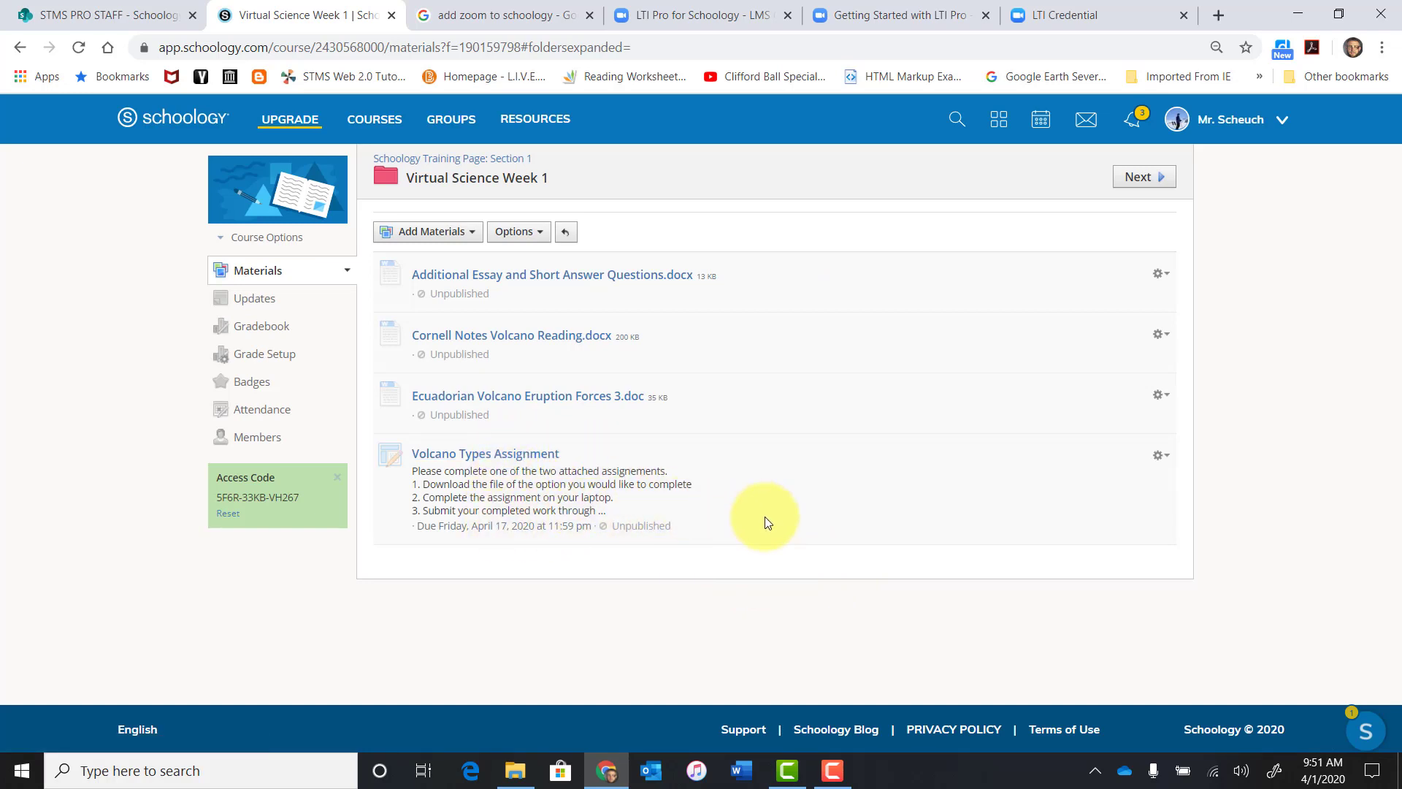
- Open the Volcano Types Assignment from the folder's materials
{"action": "left_click", "coordinate": [525, 455]}
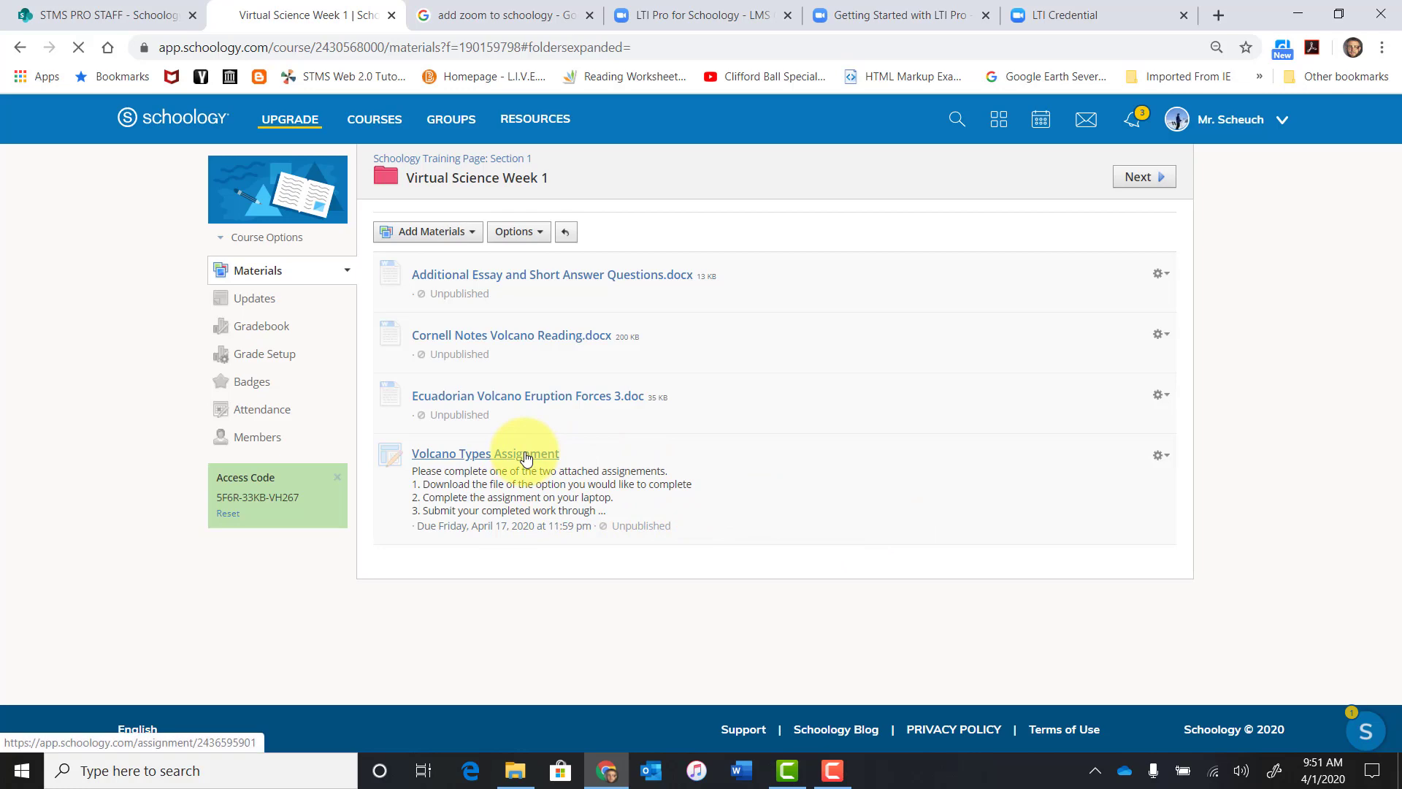